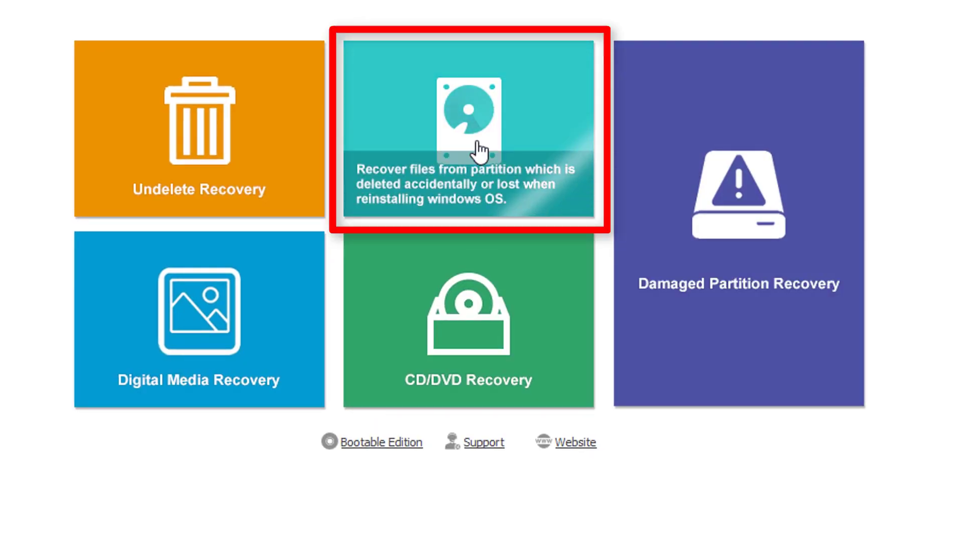
Start Lost Partition Recovery and run a full scan on the SAMSUNG HM321HI disk
click(475, 143)
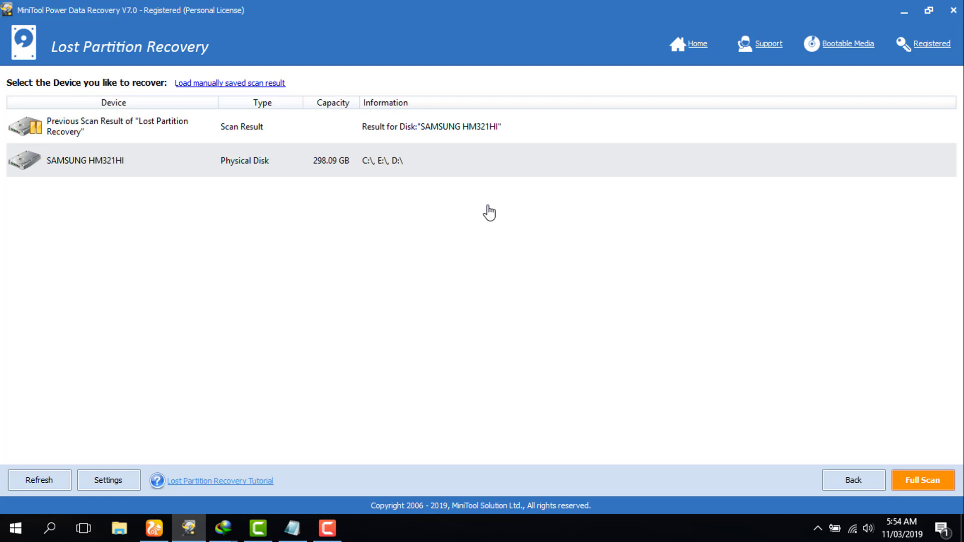
click(118, 160)
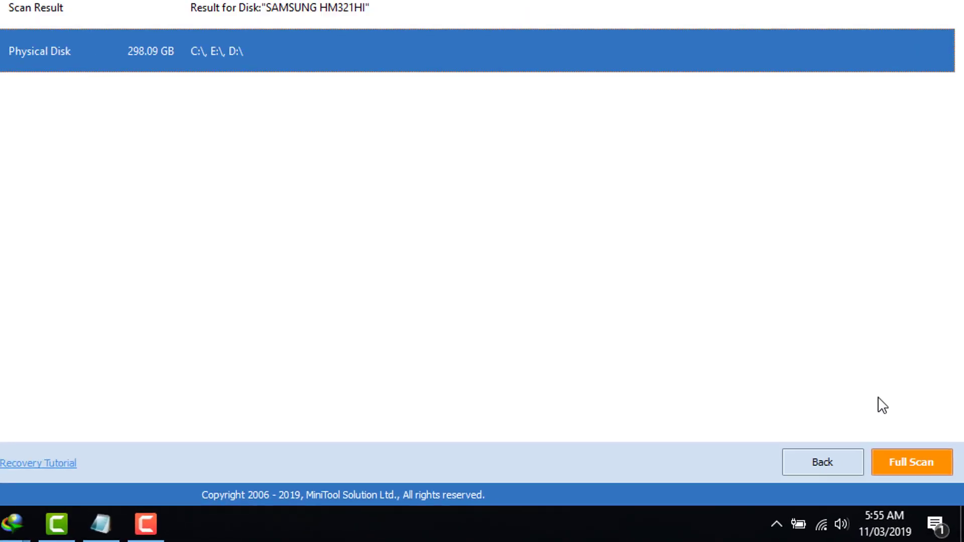
click(923, 481)
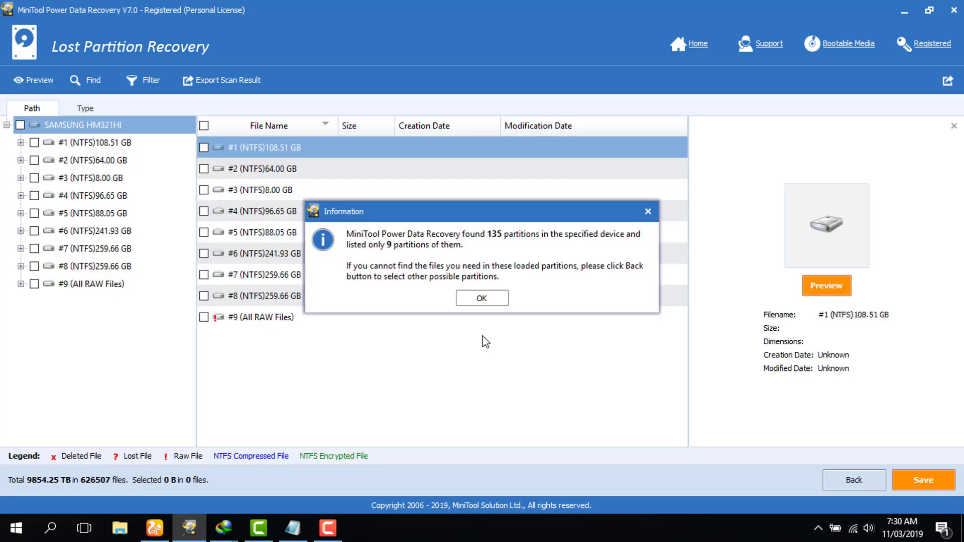
Dismiss the partitions-found notice and browse partition #1 down to the wallpaper photos folder
click(481, 298)
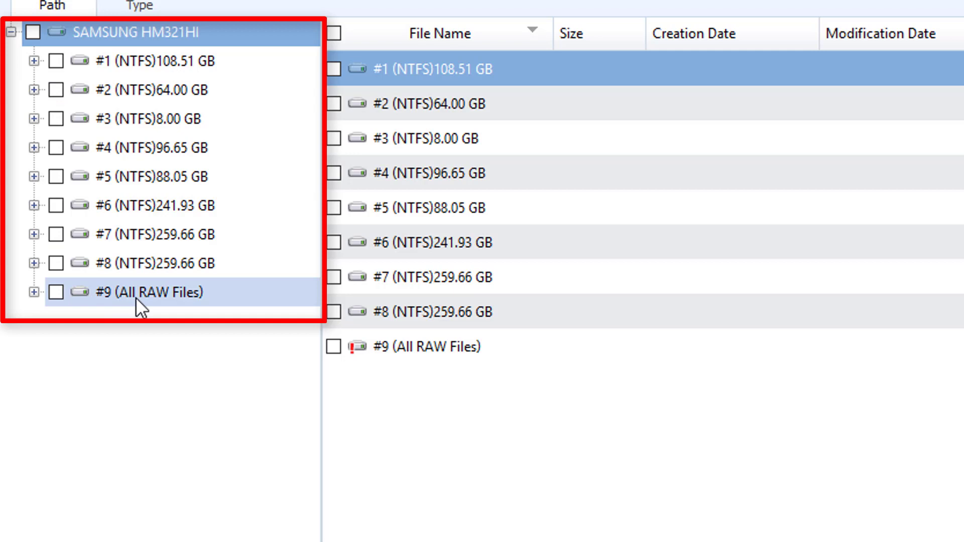
click(166, 59)
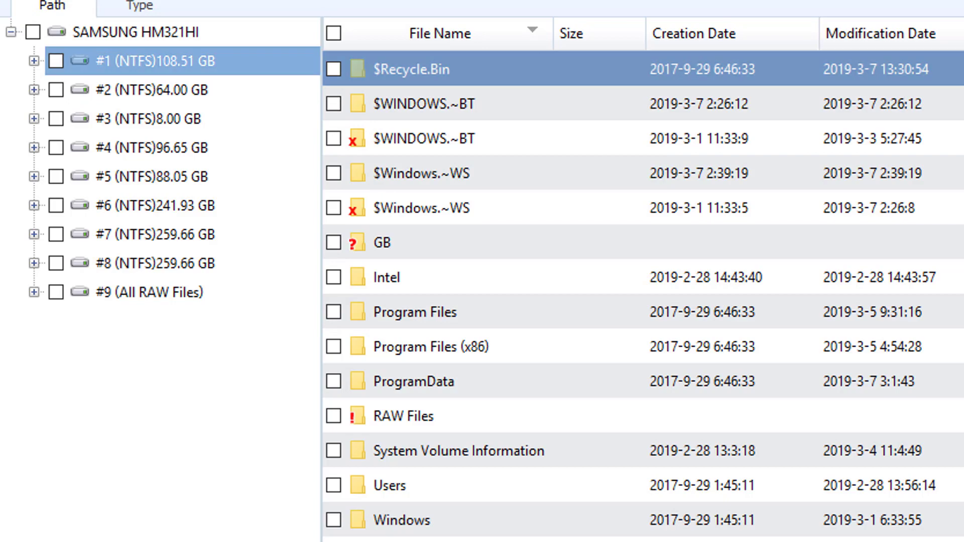
scroll(643, 296, down, 1)
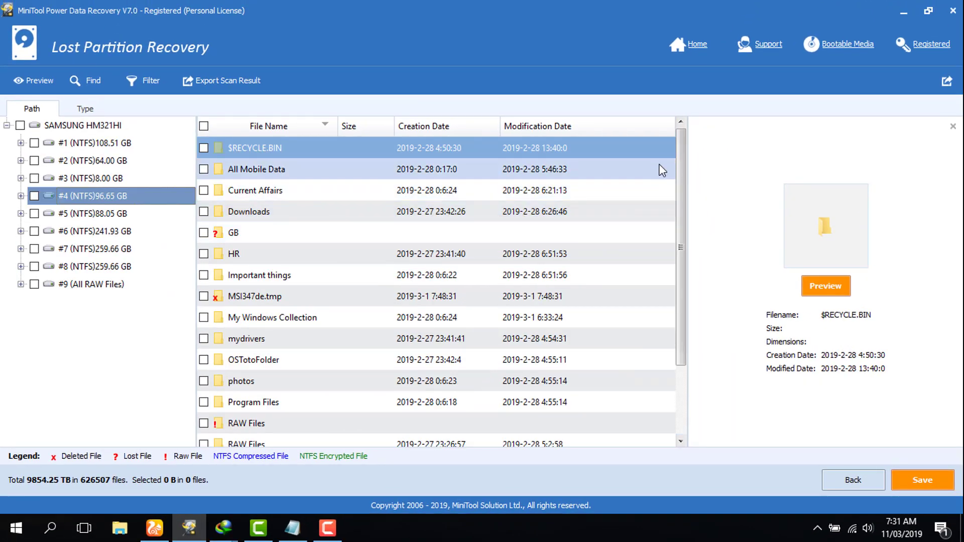
scroll(679, 151, down, 3)
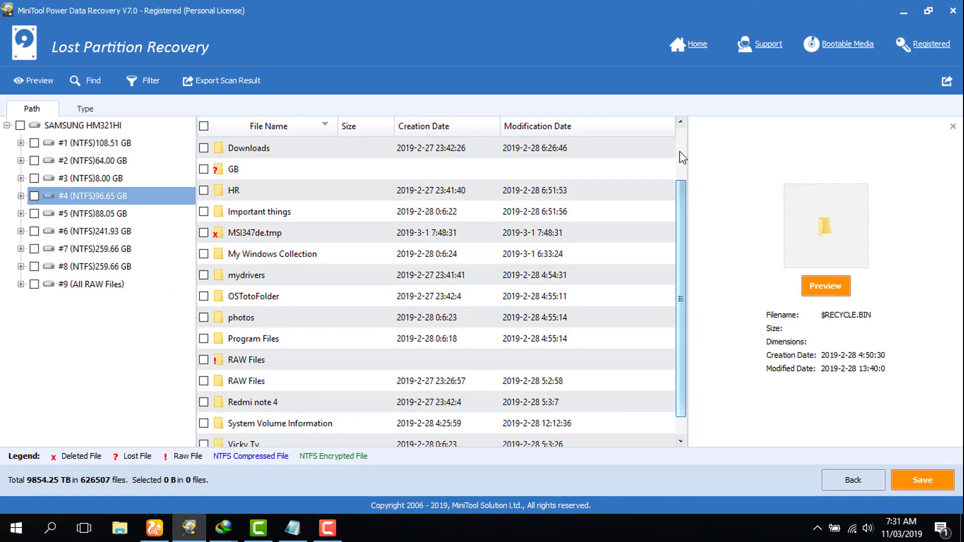
scroll(679, 152, down, 1)
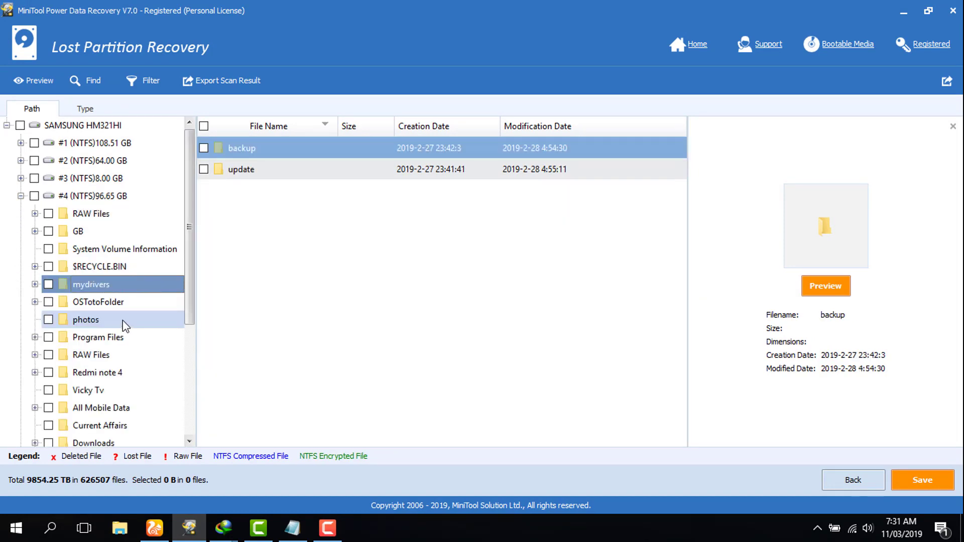
click(77, 318)
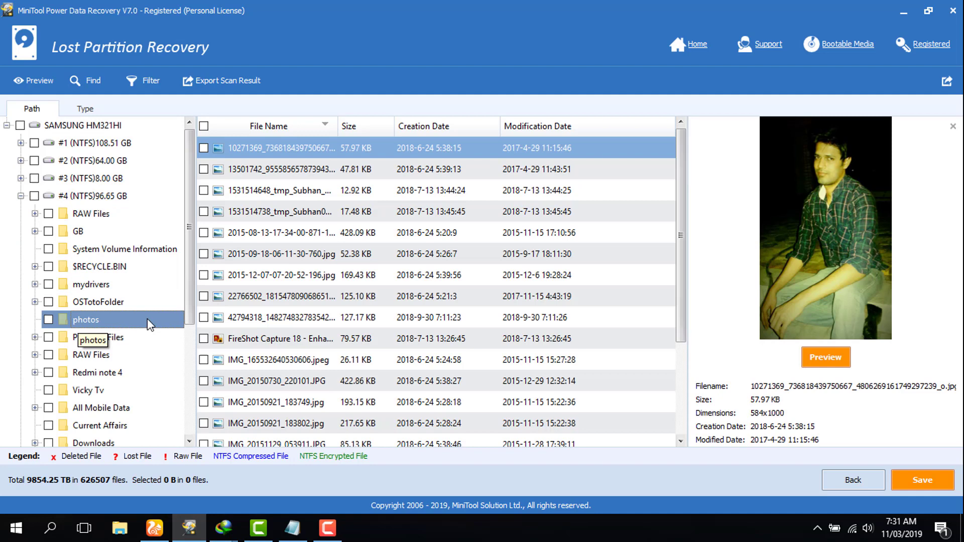
scroll(437, 250, down, 2)
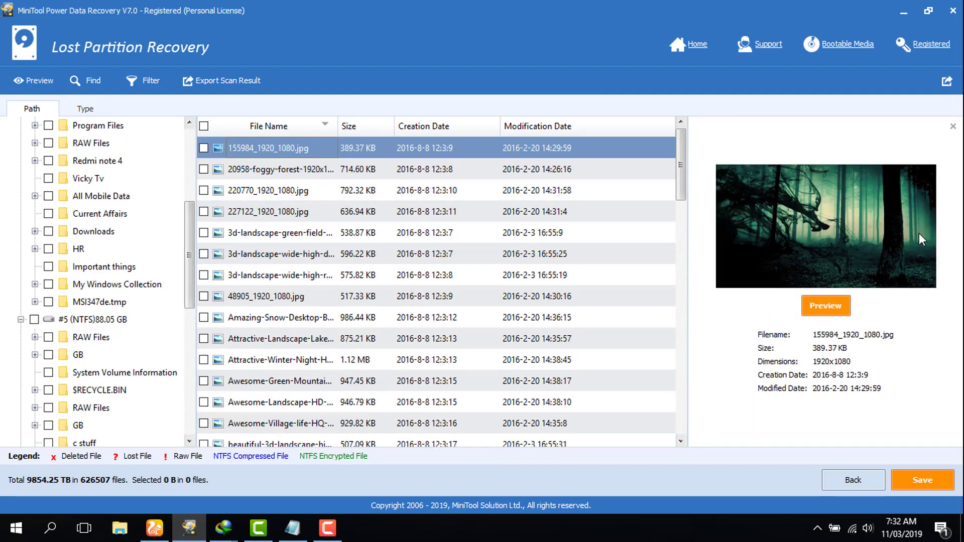
Recover 155984_1920_1080.jpg to the Desktop
click(202, 148)
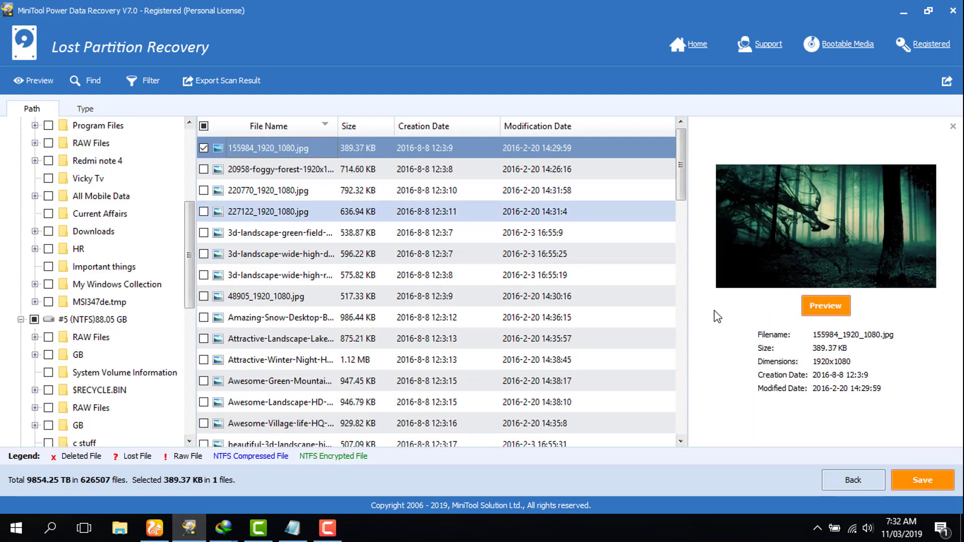
click(931, 485)
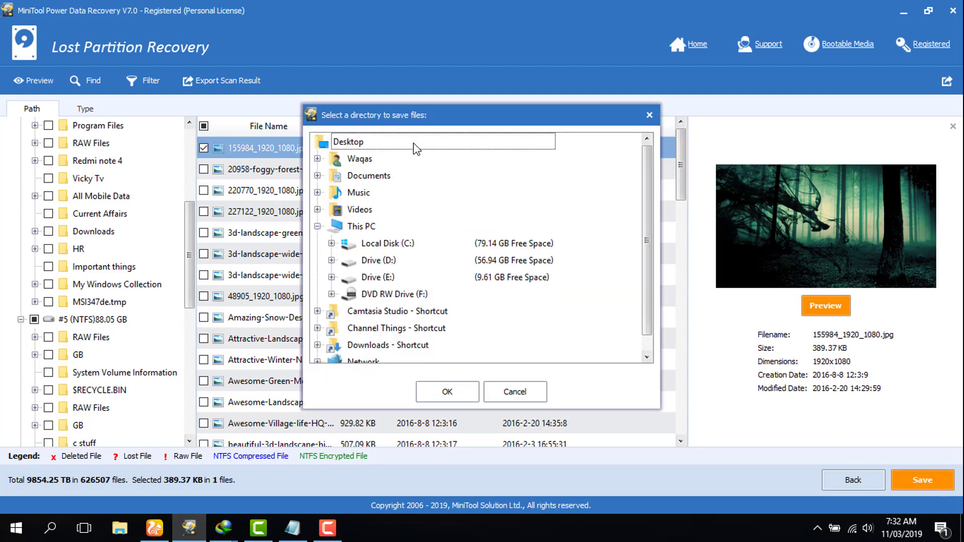
click(349, 146)
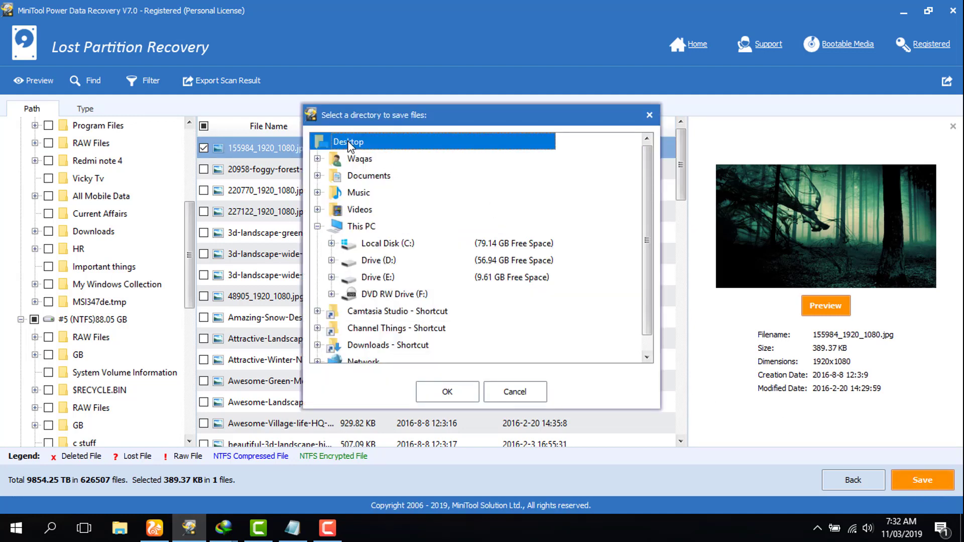
click(447, 390)
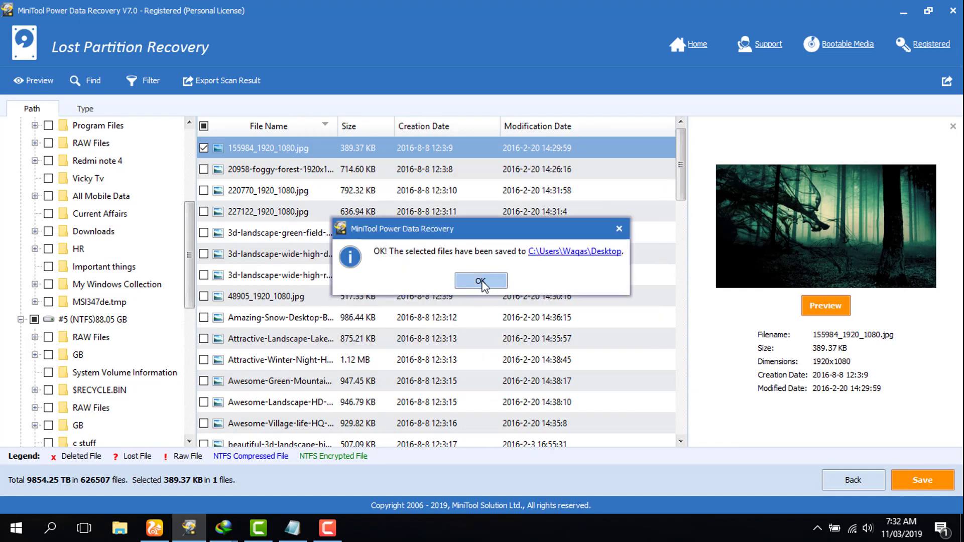
View the recovered wallpaper from the #5 / HD Wallpapers folder in Honeyview, then return to MiniTool
click(480, 282)
click(902, 10)
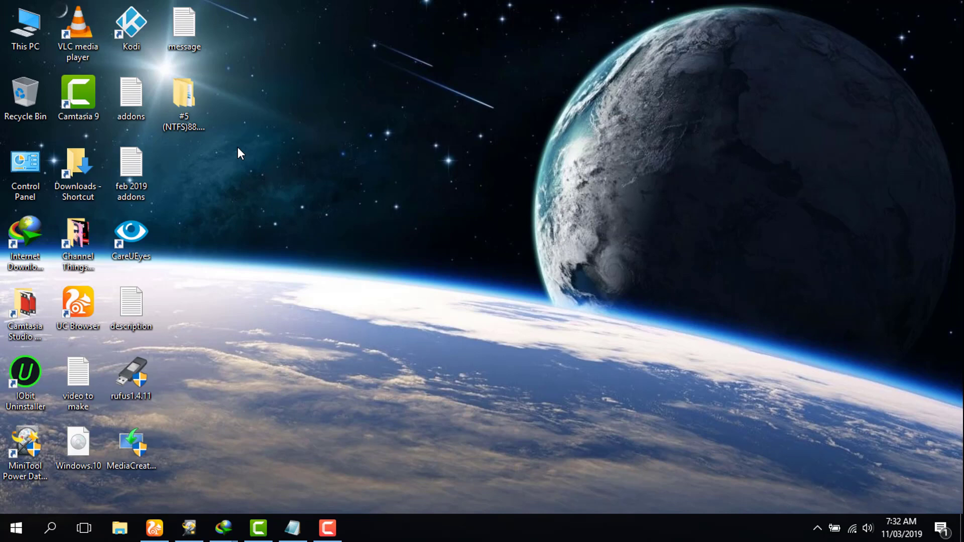
double_click(198, 124)
double_click(202, 122)
double_click(202, 124)
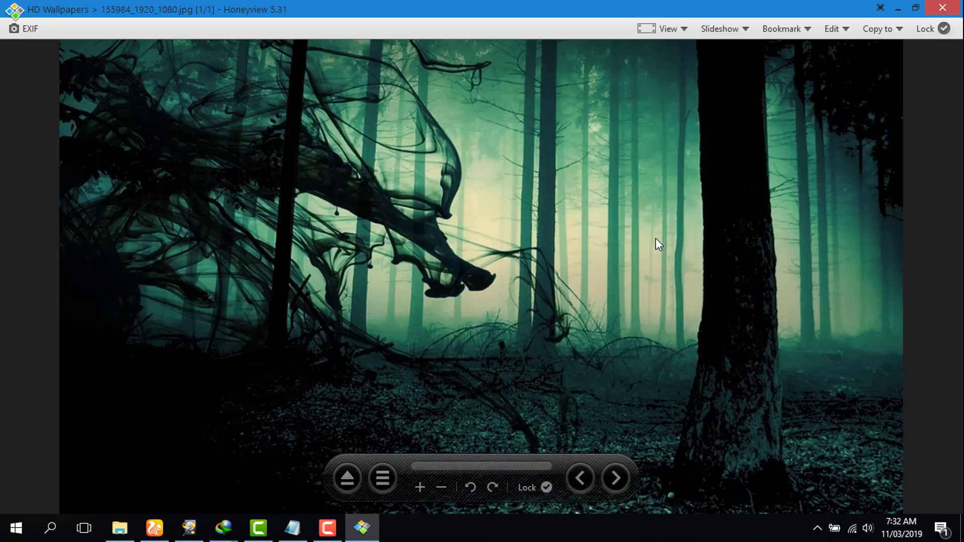
click(936, 8)
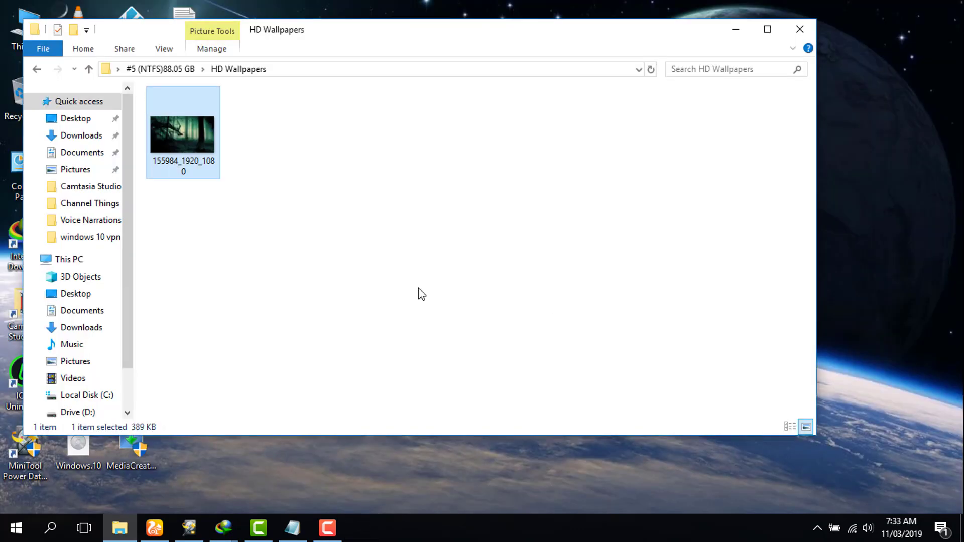
key(alt+Tab)
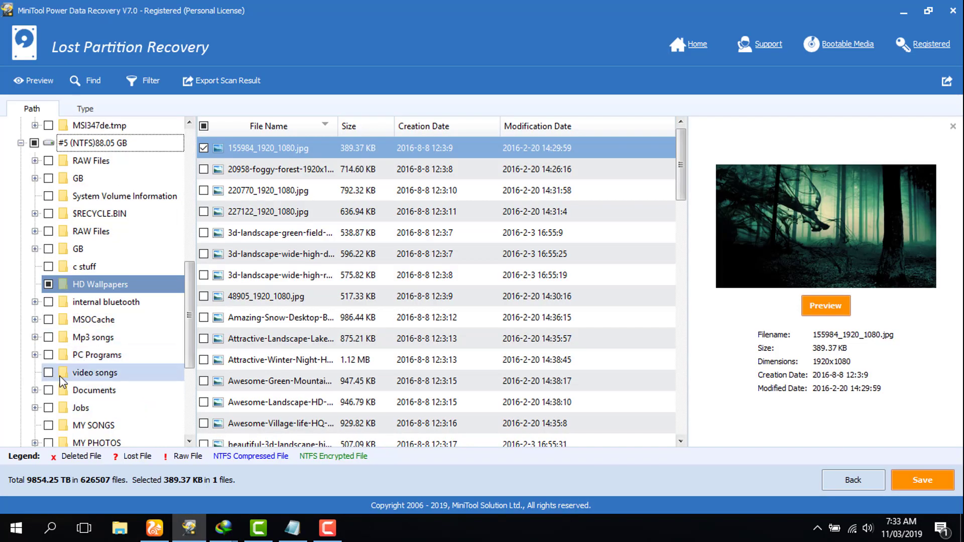
List the files in partition #5's video songs folder
click(90, 383)
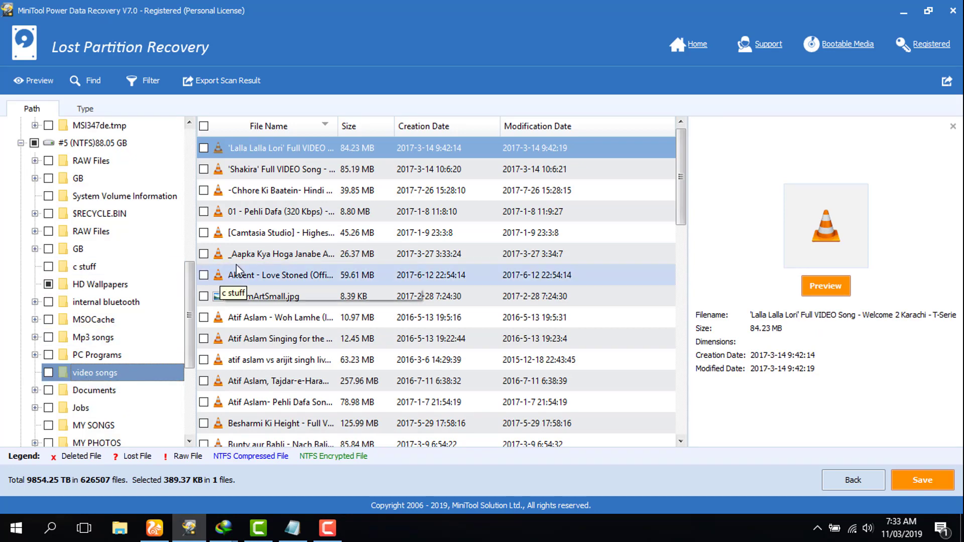
scroll(400, 228, down, 2)
scroll(396, 228, down, 2)
scroll(381, 355, down, 4)
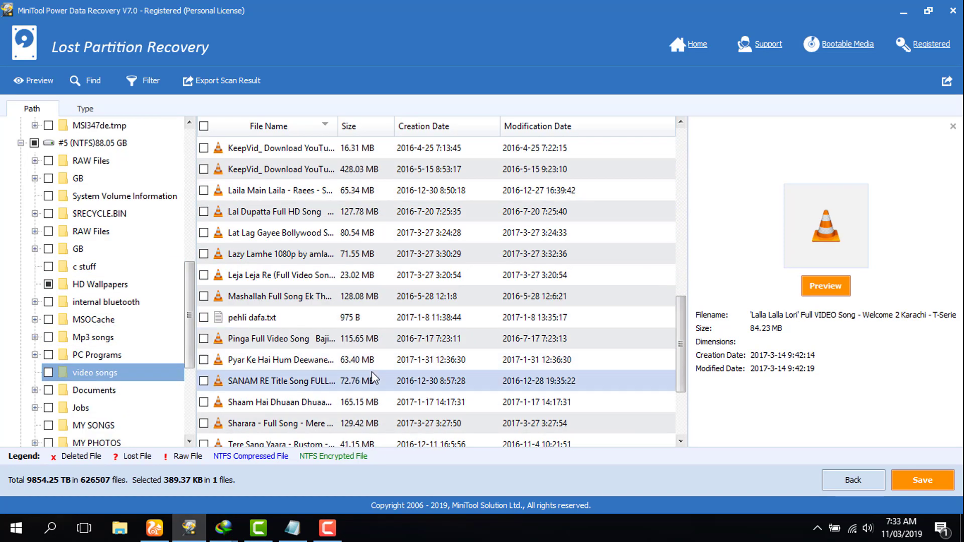
scroll(371, 376, down, 2)
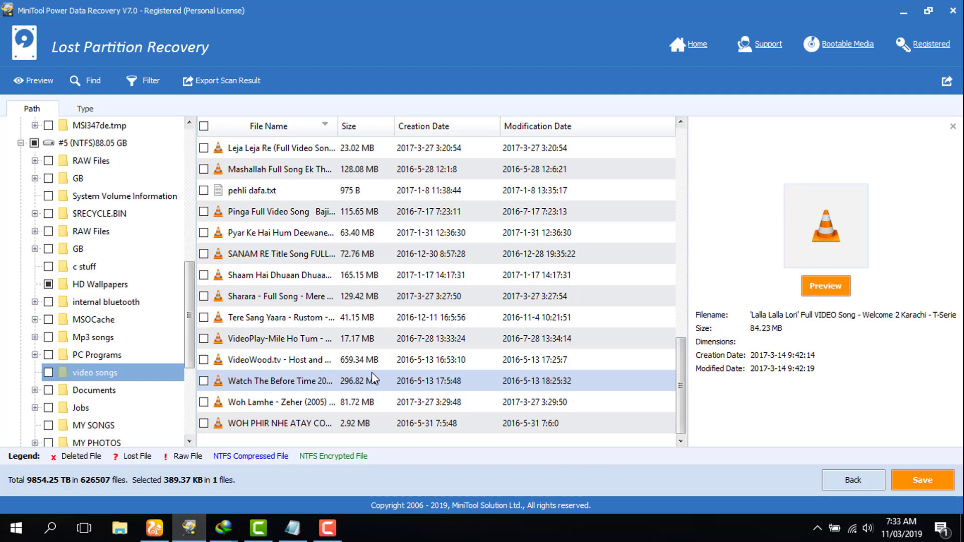
scroll(371, 373, up, 1)
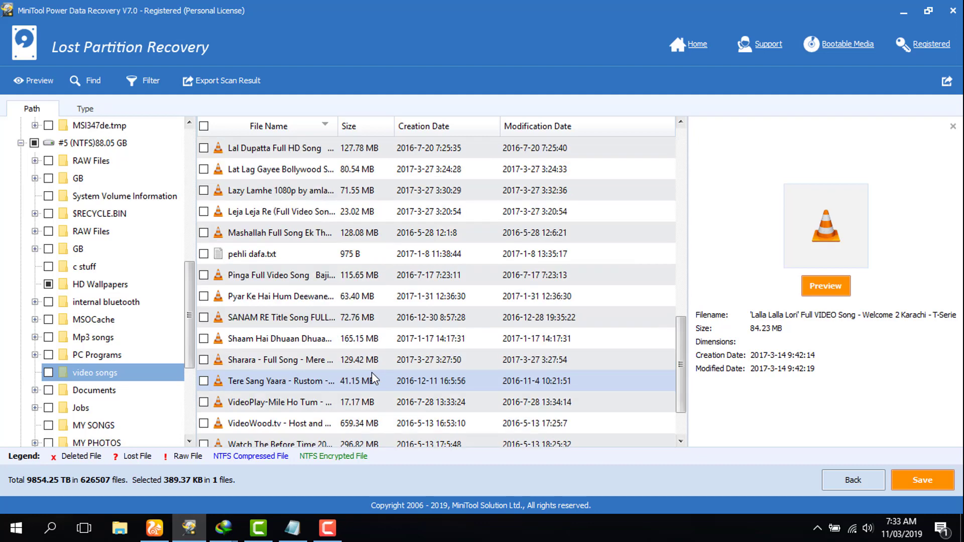
scroll(371, 373, up, 1)
scroll(371, 372, up, 1)
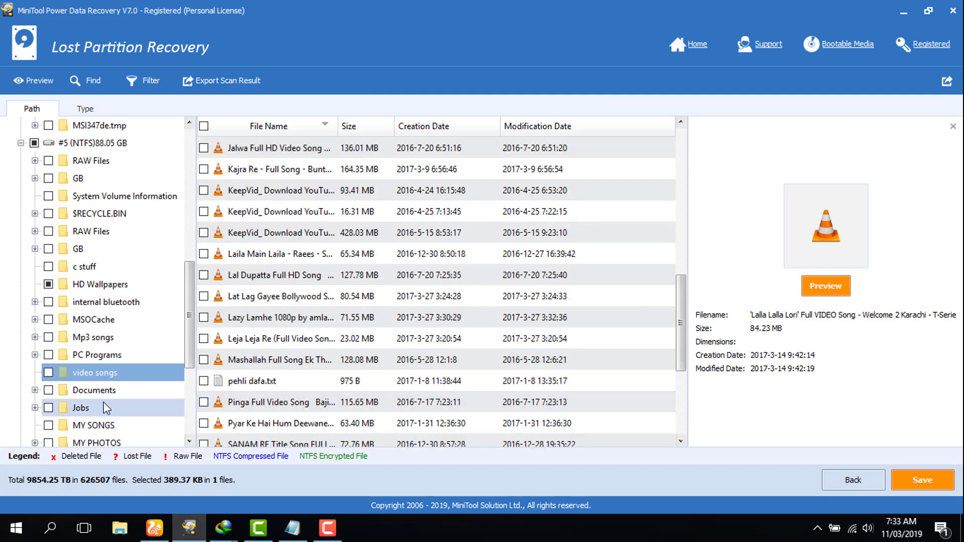
scroll(113, 422, down, 2)
scroll(129, 440, down, 1)
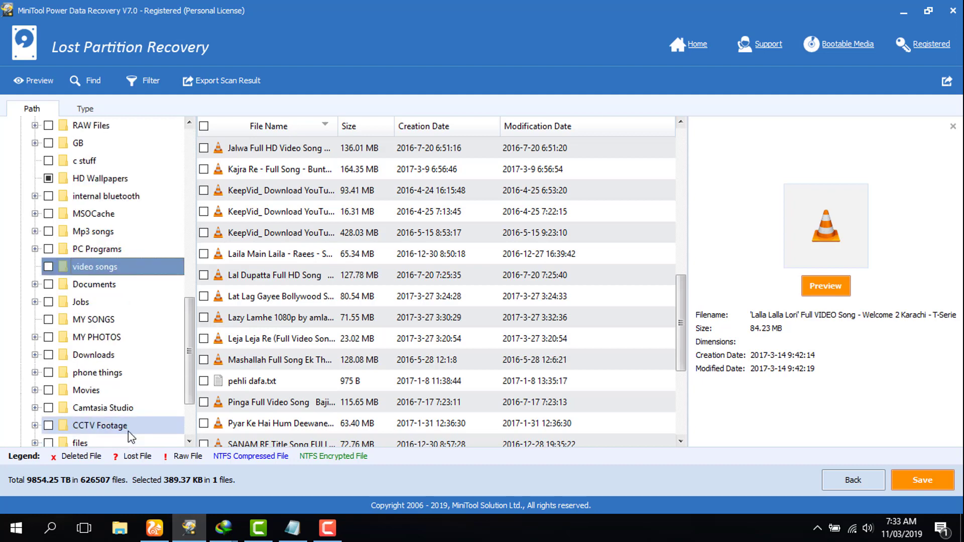